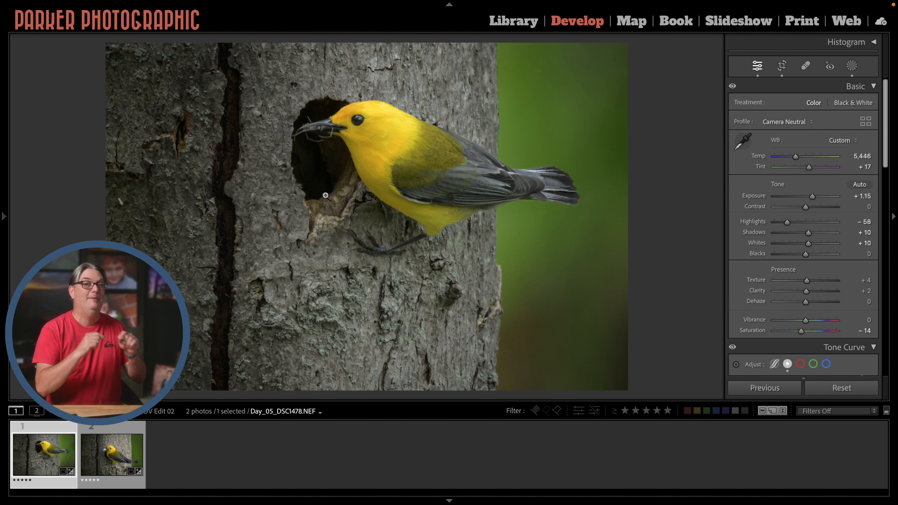
# Step: Switch to the second bird photo, _DSC1687.NEF, and compare its unedited and edited versions
pyautogui.press('Right')
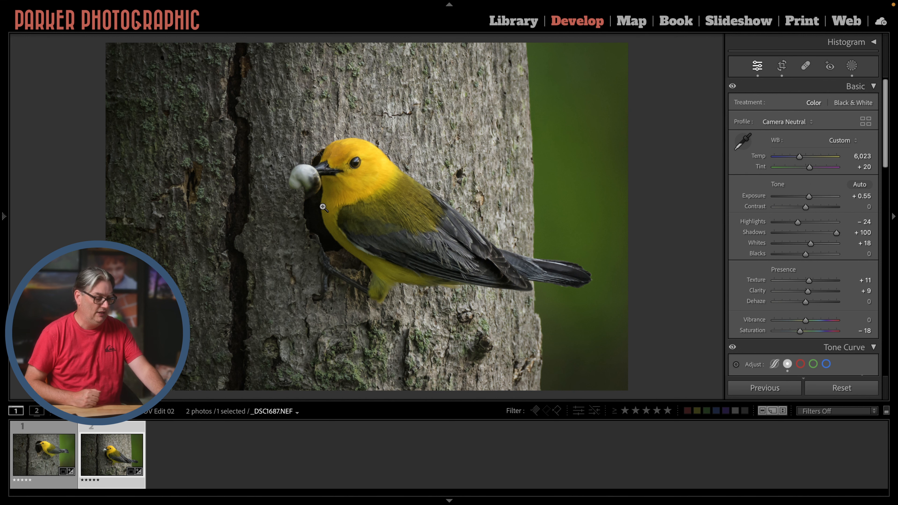
pyautogui.press('y')
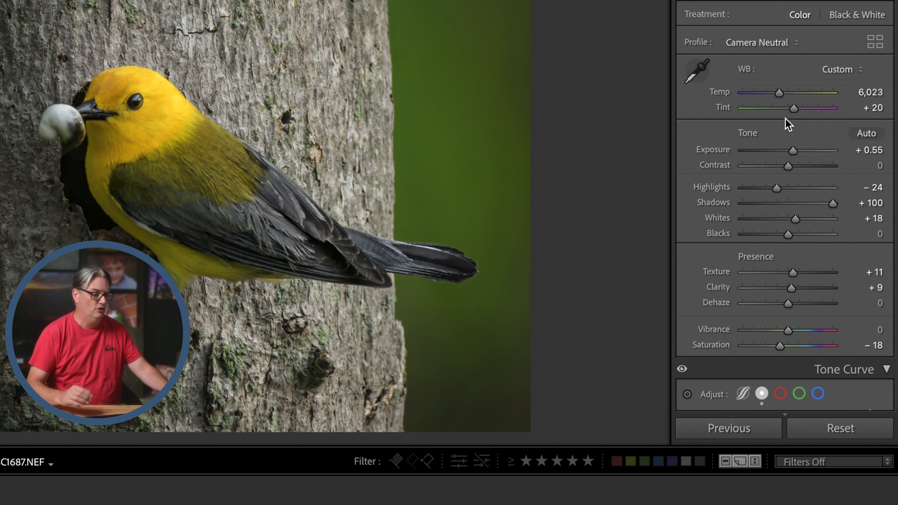
# Step: Reset the photo's Tint and Temp to their defaults, and undo both resets
pyautogui.moveTo(724, 110); pyautogui.dragTo(720, 102)
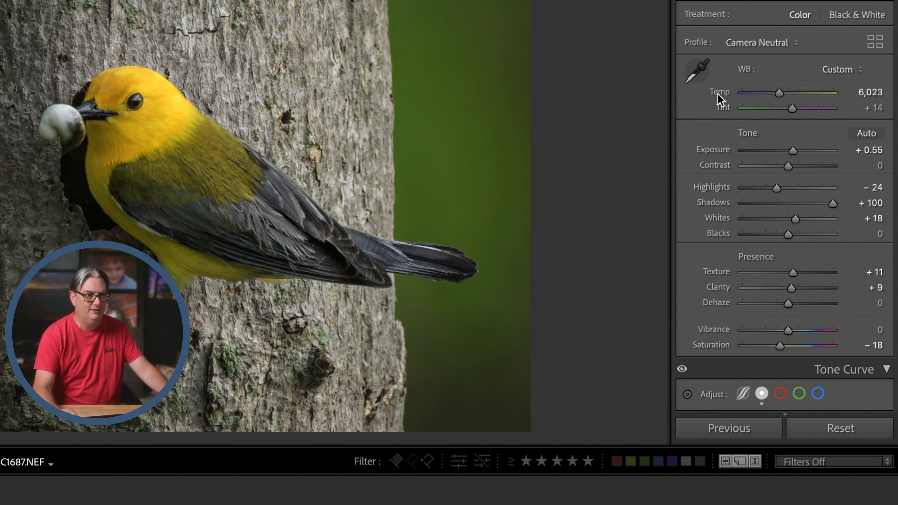
pyautogui.doubleClick(717, 93)
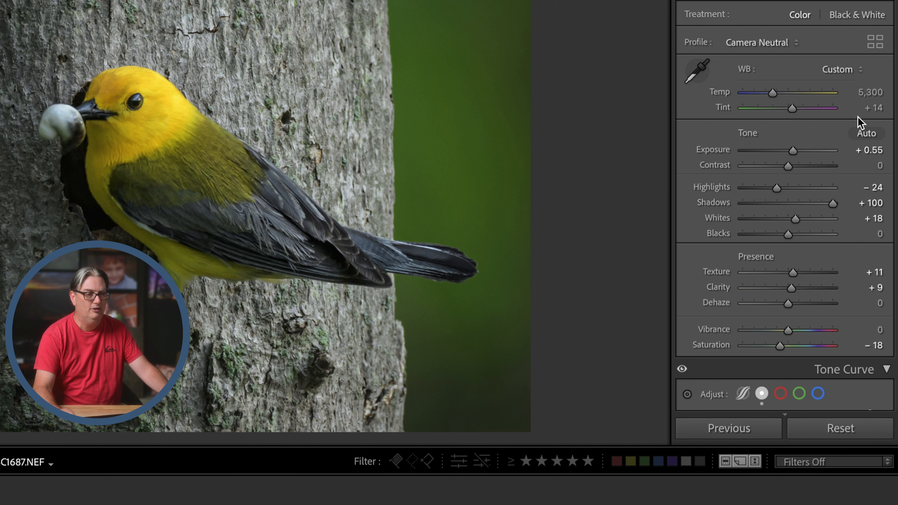
pyautogui.hotkey('ctrl', 'z')
pyautogui.hotkey('ctrl', 'z')
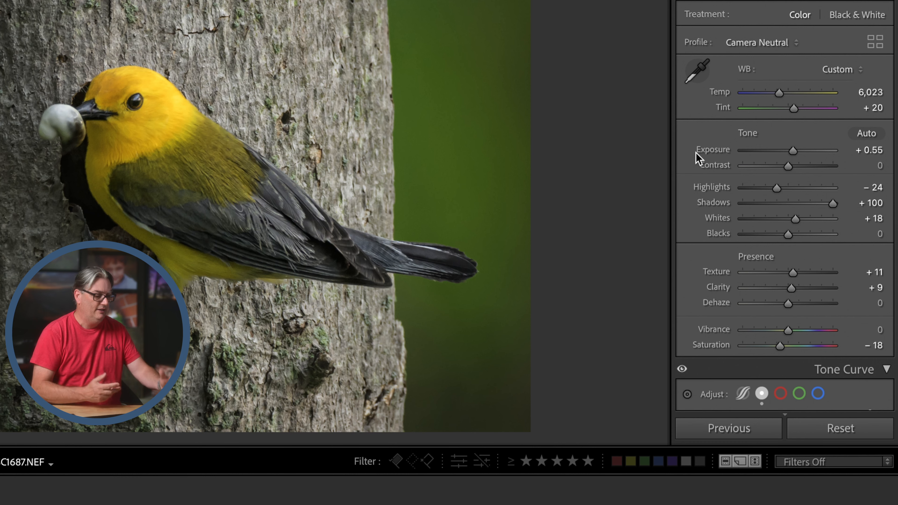
# Step: Compare the photo's before and after versions side by side, and preview it with the Shadows adjustment temporarily reset
pyautogui.press('y')
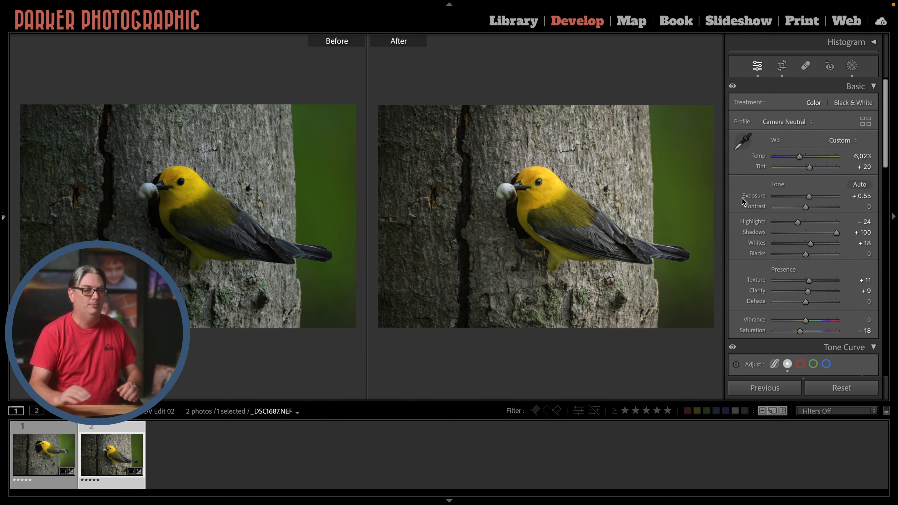
pyautogui.press('y')
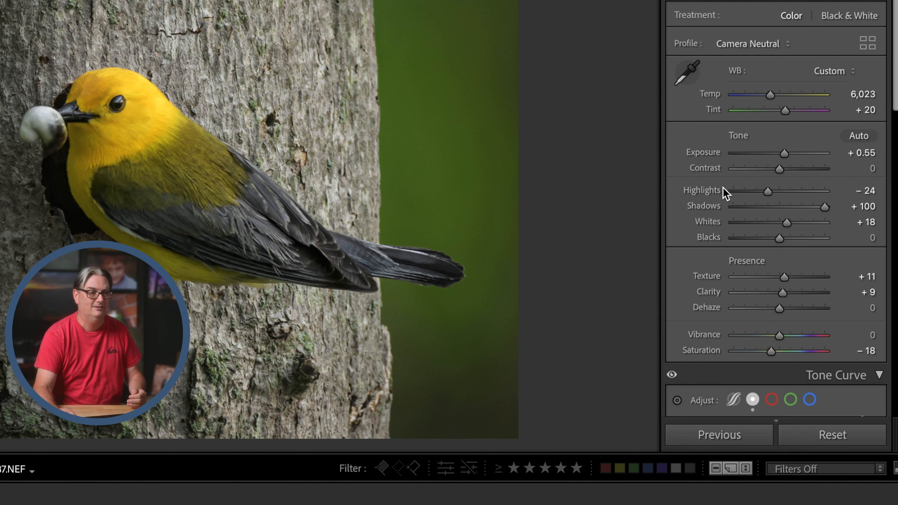
pyautogui.doubleClick(707, 203)
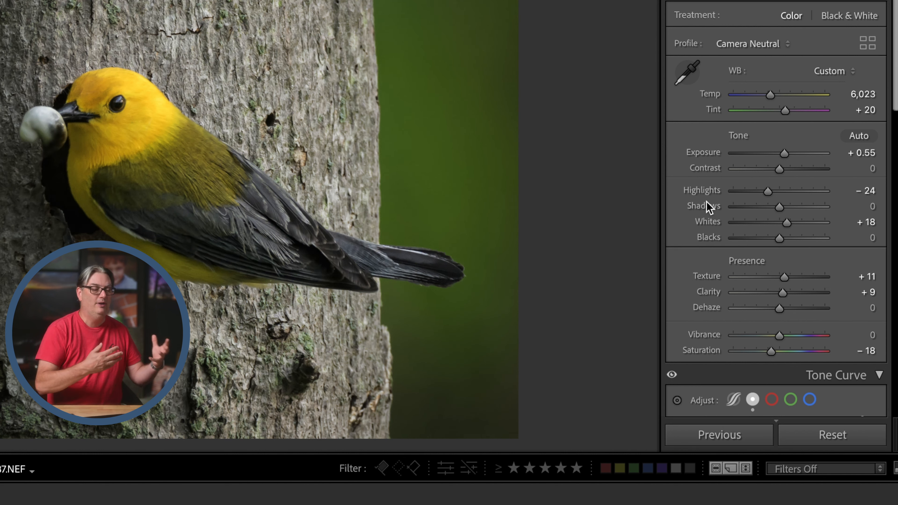
pyautogui.hotkey('ctrl', 'z')
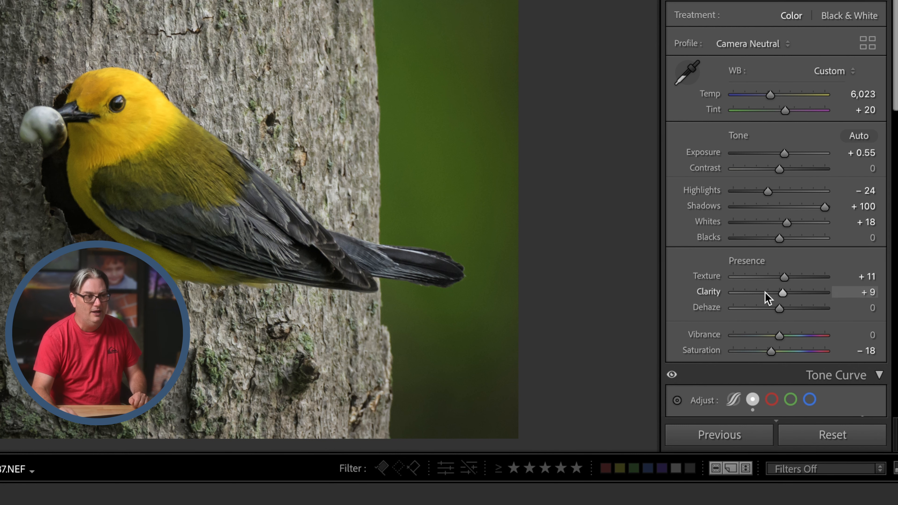
# Step: Review the tone curve and the post-crop vignette, toggling the Effects adjustments off and on to compare
pyautogui.scroll(-6, 764, 299)
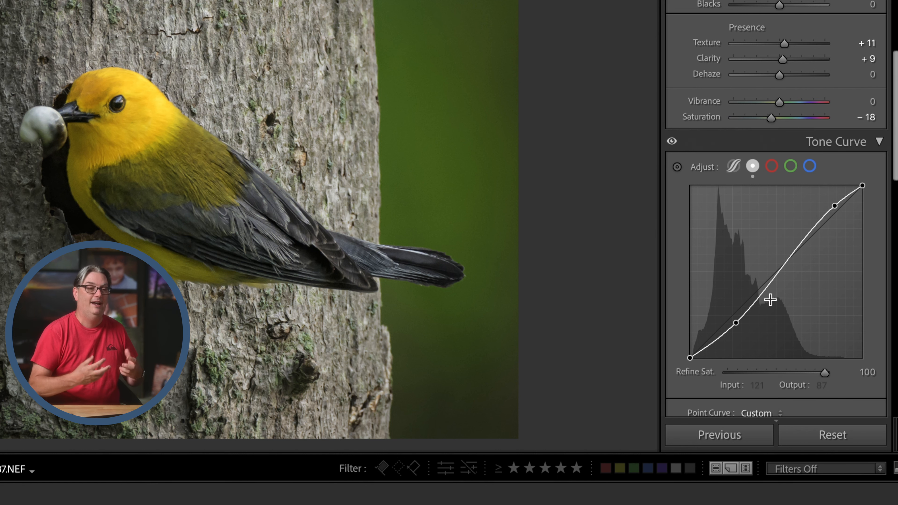
pyautogui.scroll(-12, 770, 301)
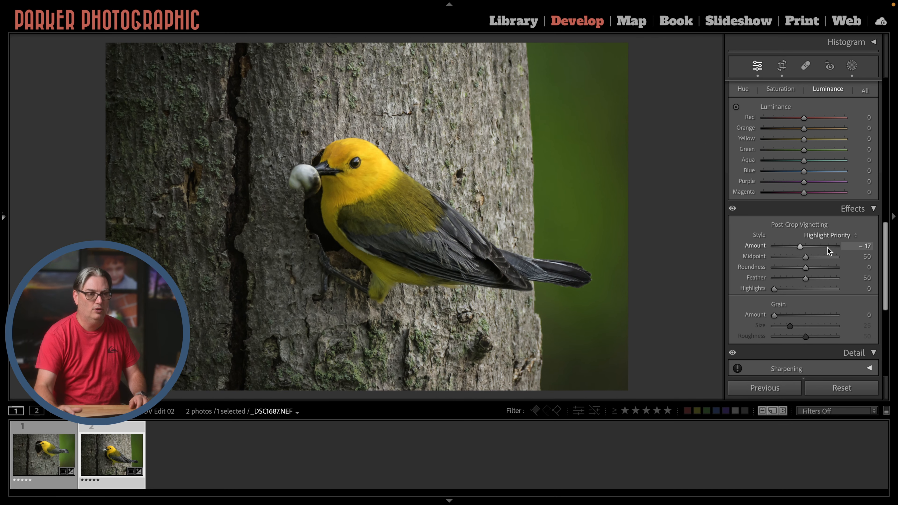
pyautogui.click(733, 209)
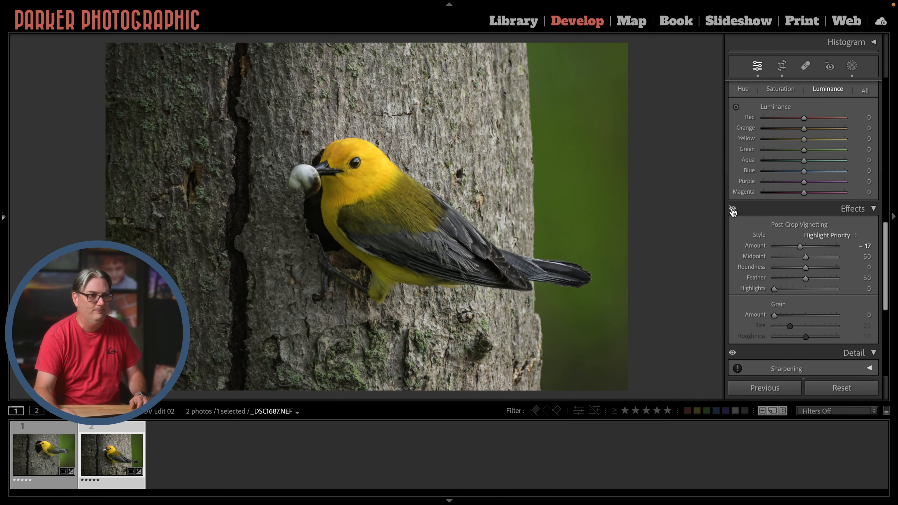
pyautogui.click(733, 209)
pyautogui.click(733, 209)
pyautogui.click(733, 209)
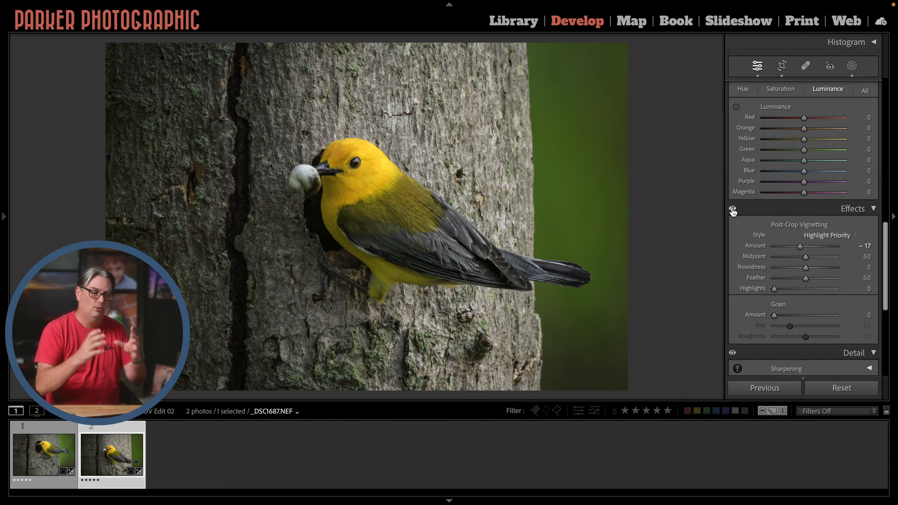
pyautogui.scroll(10, 791, 243)
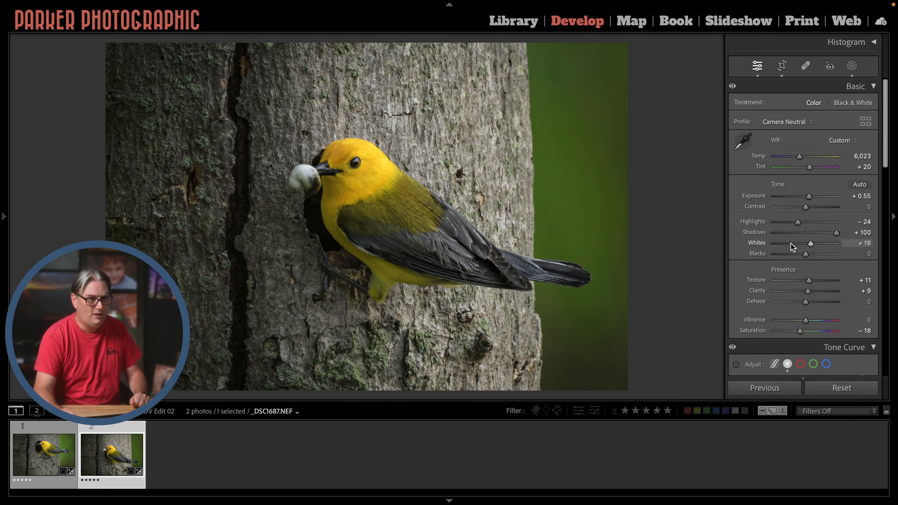
# Step: Inspect the brush mask on the bird's eye up close, toggling its Tone adjustments off and on
pyautogui.click(853, 66)
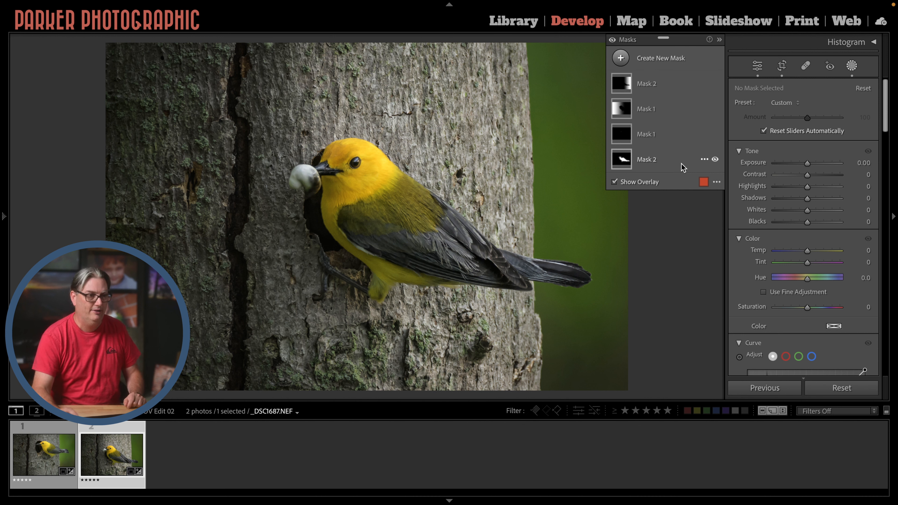
pyautogui.moveTo(624, 135)
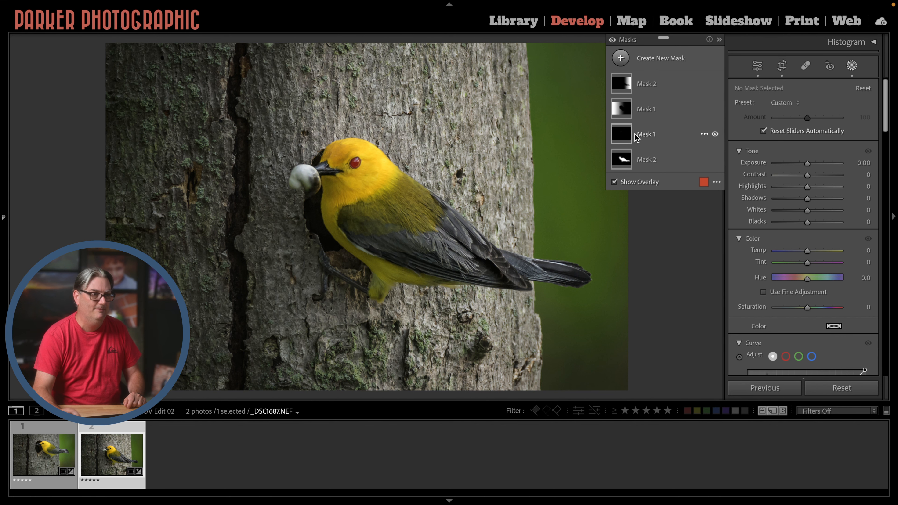
pyautogui.click(660, 136)
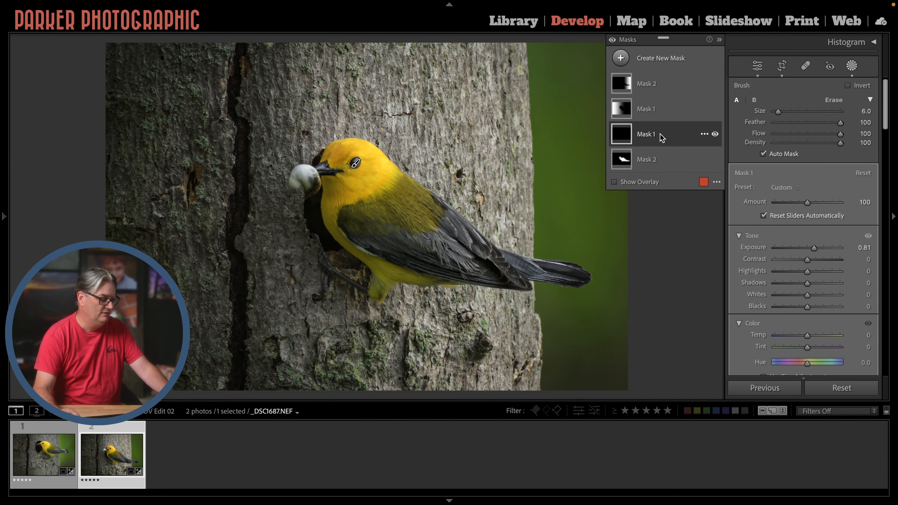
pyautogui.press('z')
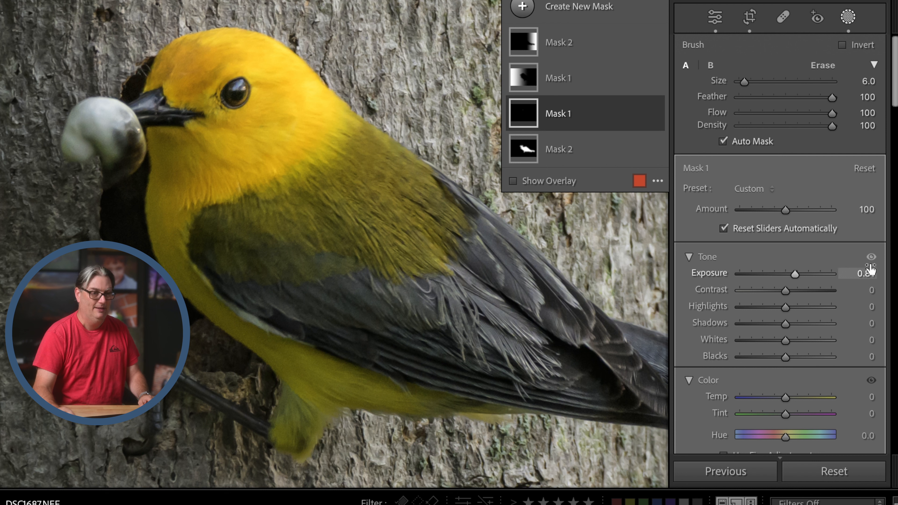
pyautogui.click(872, 257)
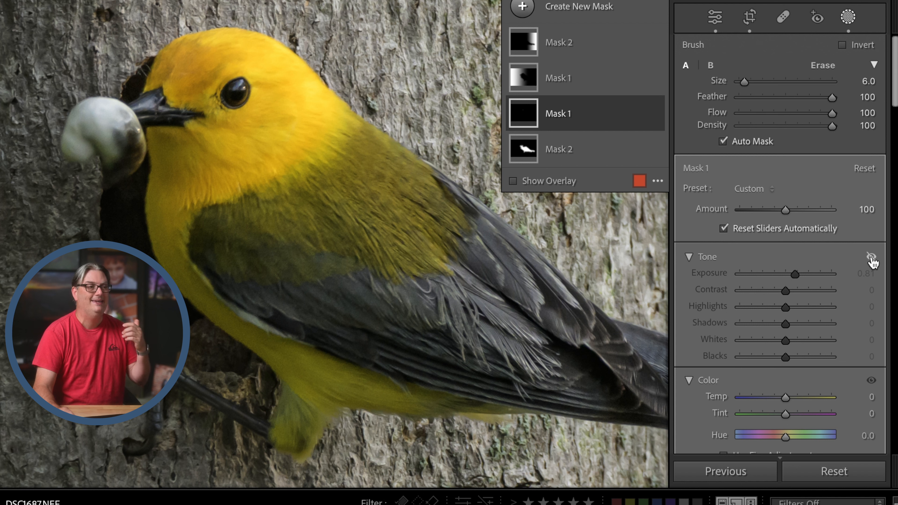
pyautogui.click(871, 257)
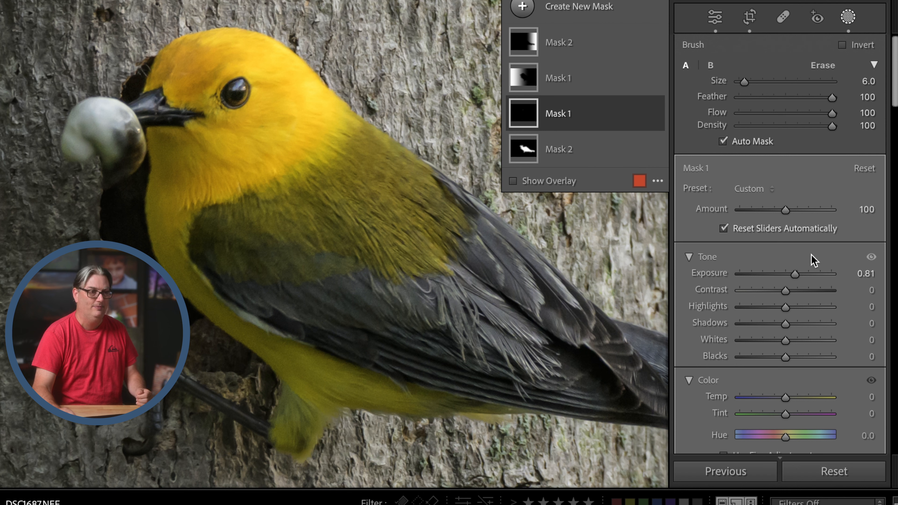
# Step: Review the bird mask's Tone and Effects settings and the mask types available for creating one
pyautogui.click(597, 153)
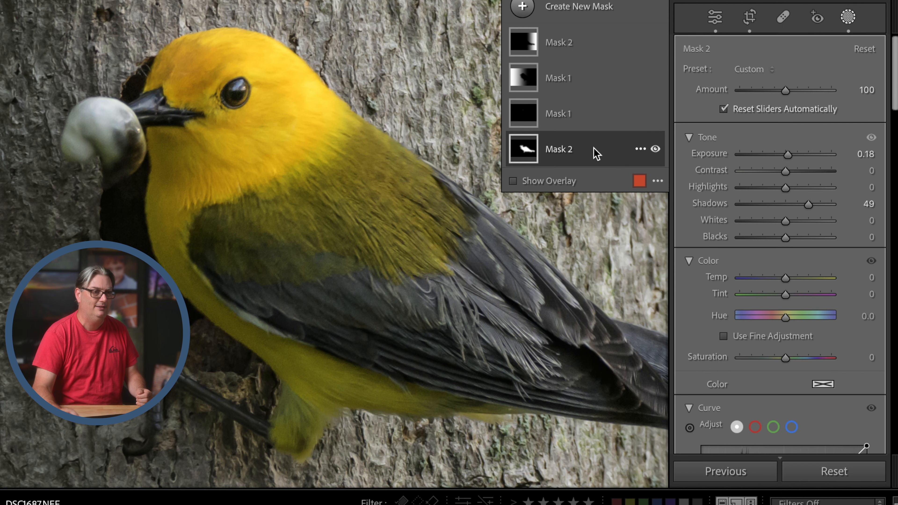
pyautogui.click(523, 9)
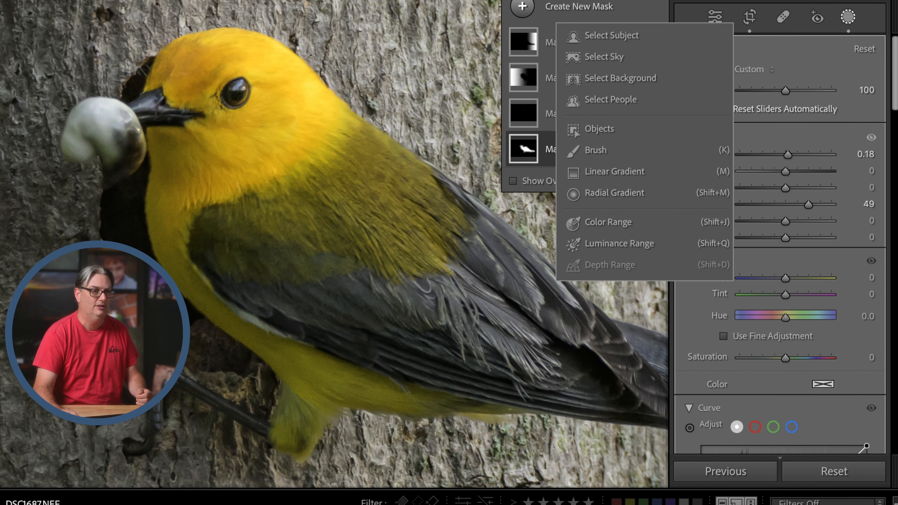
pyautogui.press('Escape')
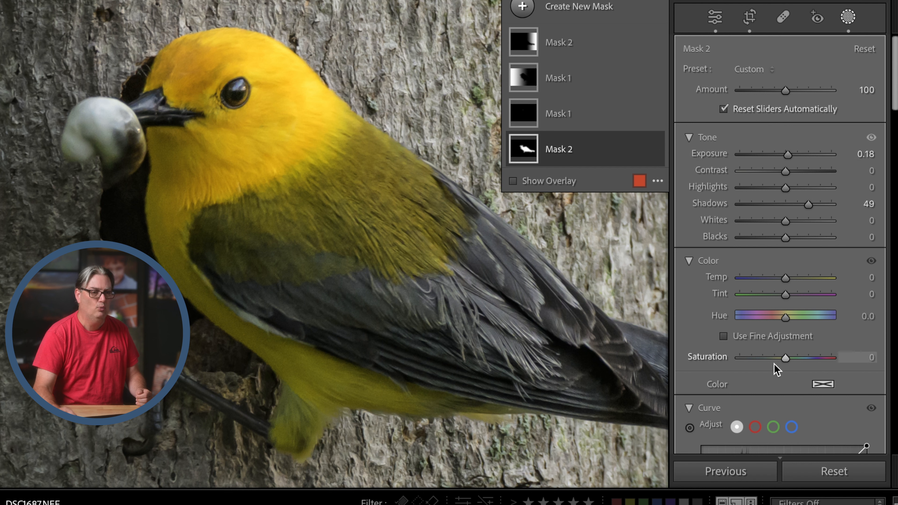
pyautogui.scroll(-8, 788, 350)
pyautogui.scroll(-6, 788, 346)
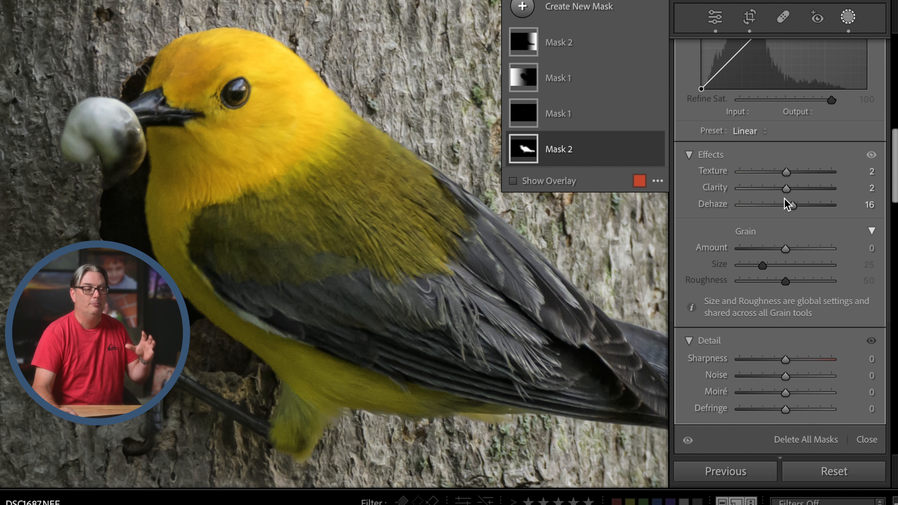
pyautogui.scroll(8, 799, 212)
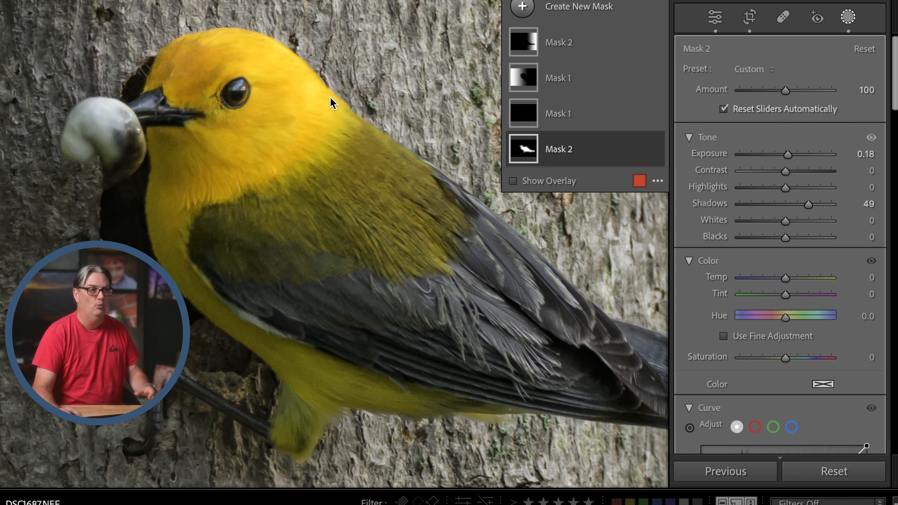
# Step: Examine the bird mask's components and subtract options, toggling the subtracting Brush 1 off and on to compare
pyautogui.click(593, 148)
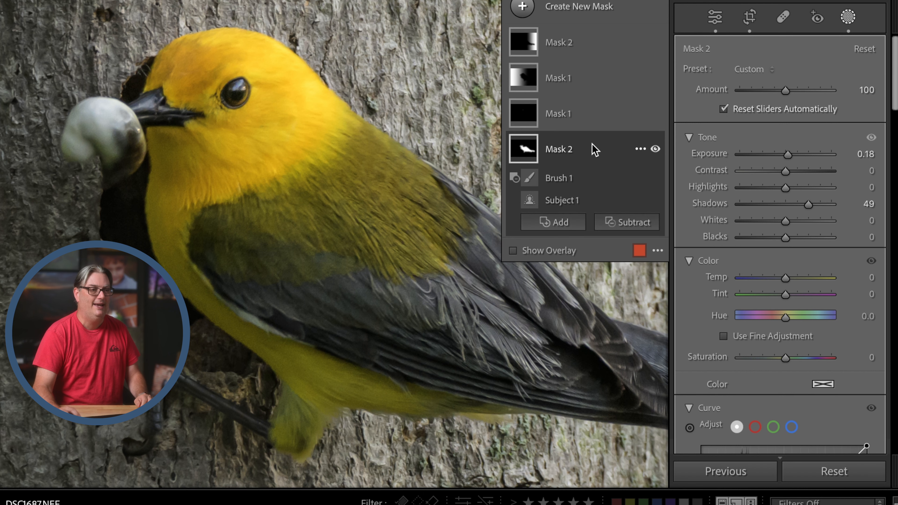
pyautogui.click(628, 223)
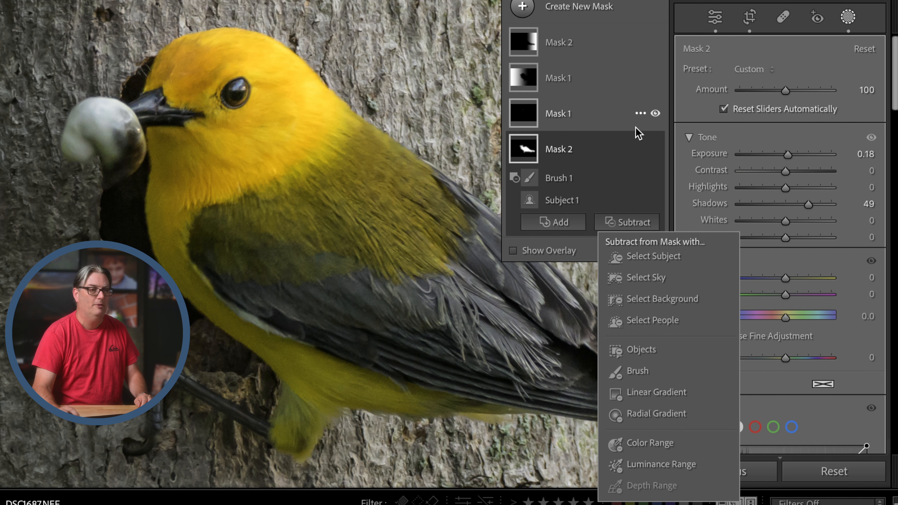
pyautogui.click(566, 179)
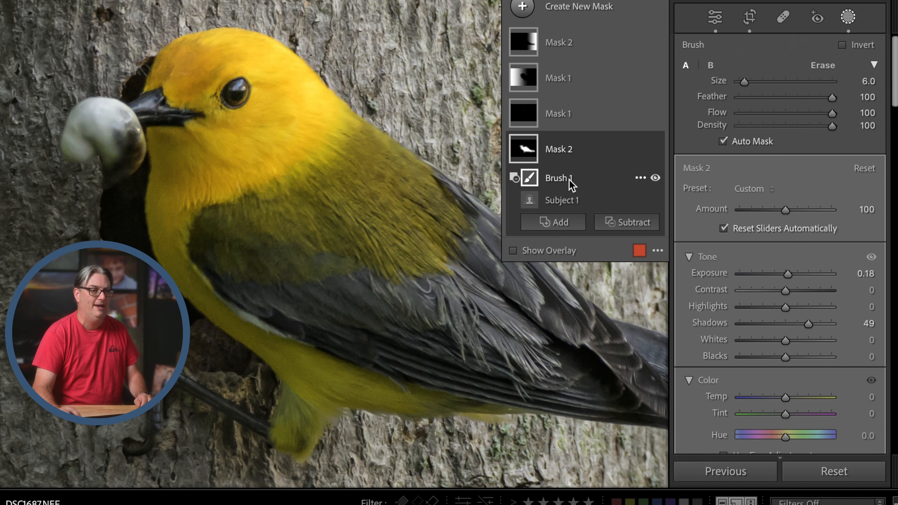
pyautogui.moveTo(531, 182)
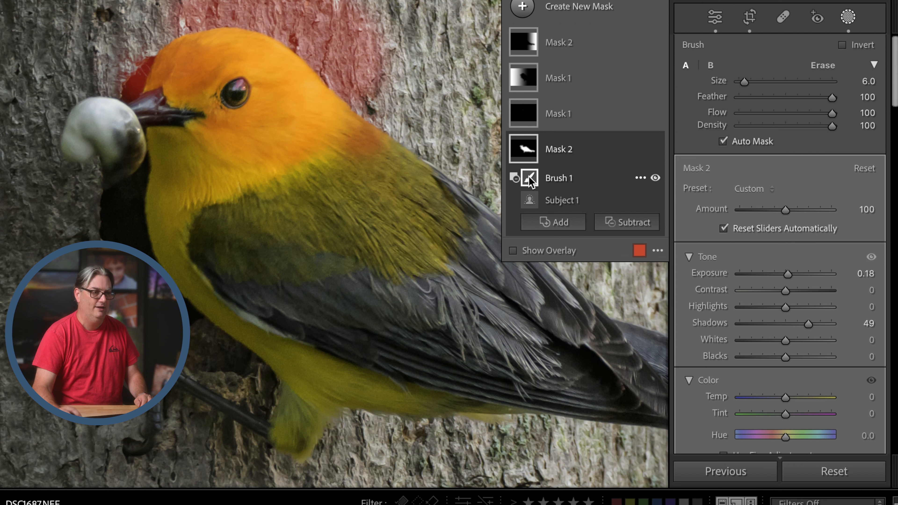
pyautogui.click(656, 177)
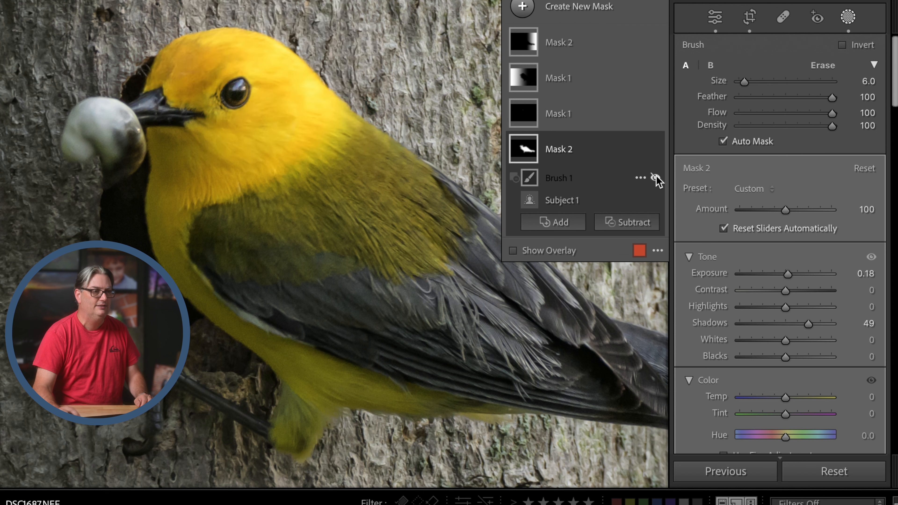
pyautogui.click(655, 177)
pyautogui.click(656, 178)
pyautogui.click(655, 177)
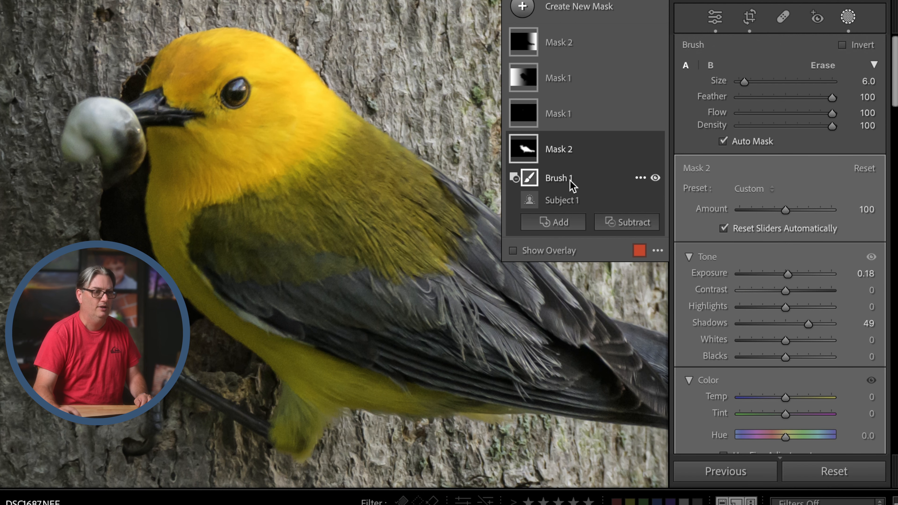
pyautogui.click(589, 156)
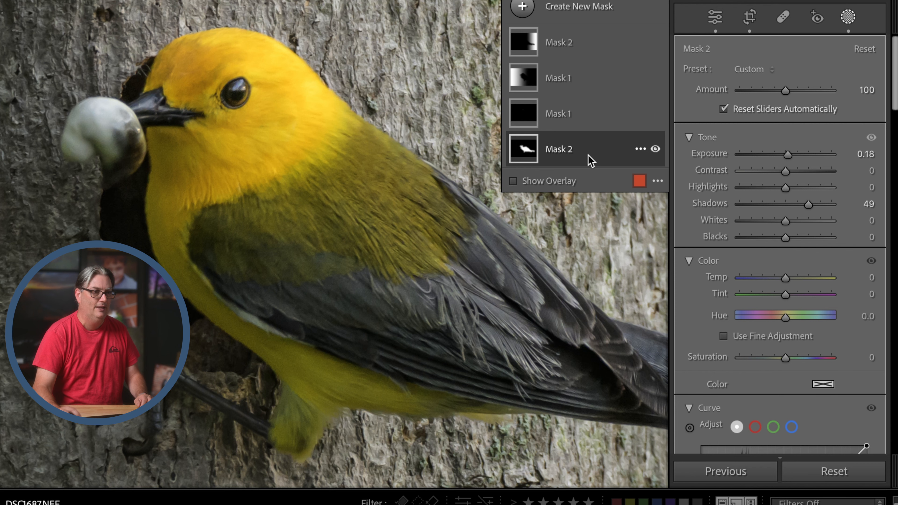
# Step: View the whole photo outside masking, then review the mask types available for creating a new mask
pyautogui.click(849, 17)
pyautogui.click(553, 179)
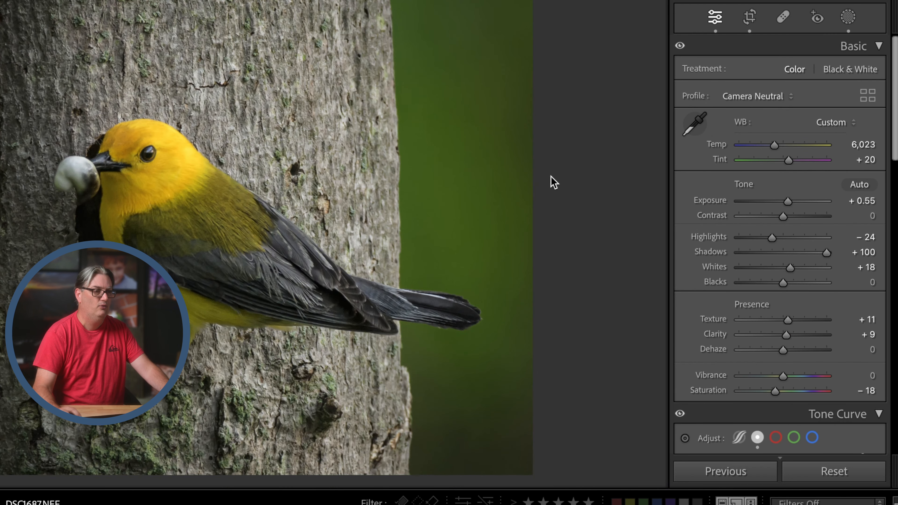
pyautogui.click(848, 17)
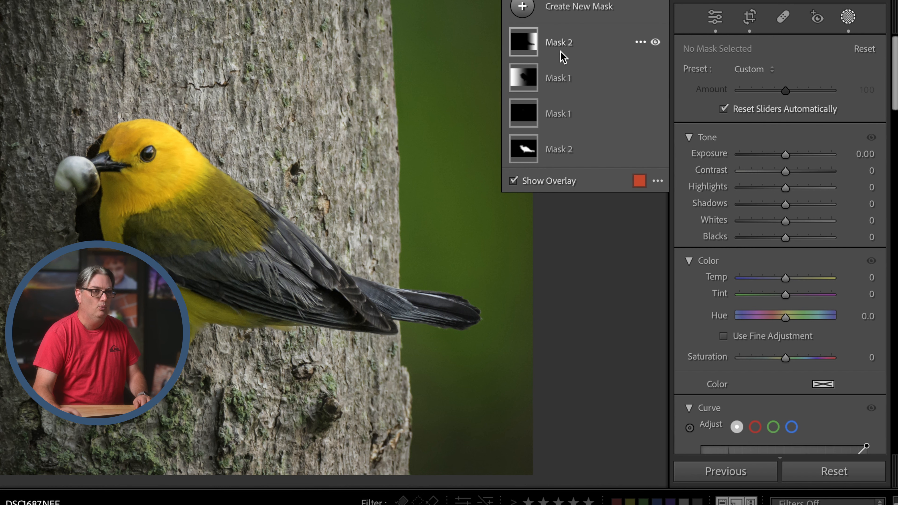
pyautogui.click(522, 6)
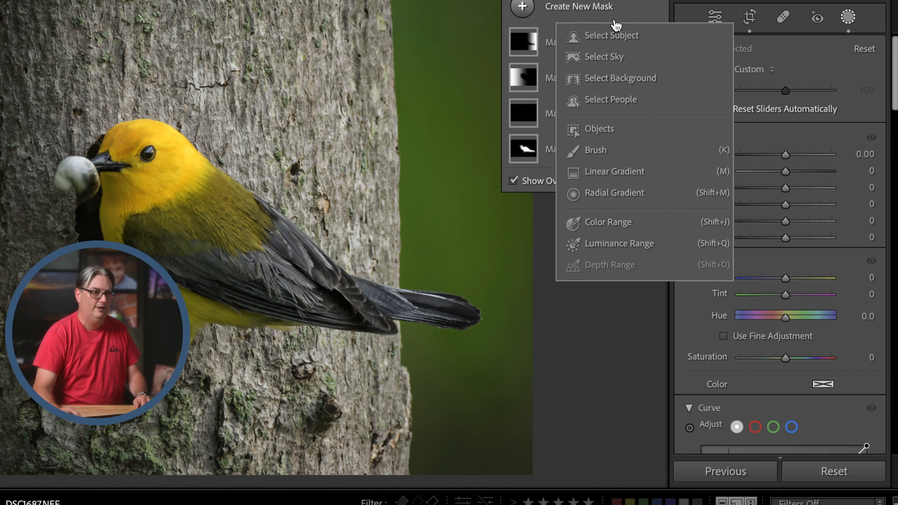
pyautogui.click(563, 8)
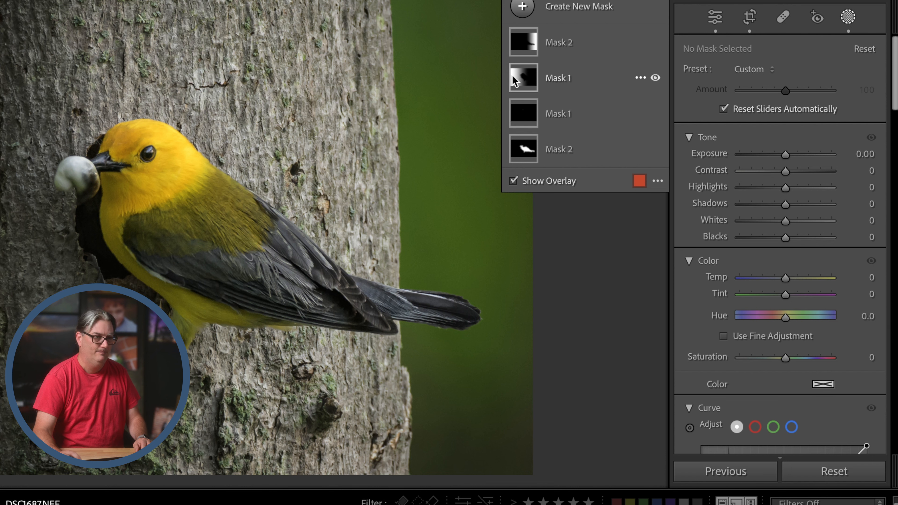
# Step: Inspect the linear gradient mask covering the trunk behind the bird's beak, showing its overlay, gradient handles, Subject 1 component and subtract options
pyautogui.moveTo(520, 80)
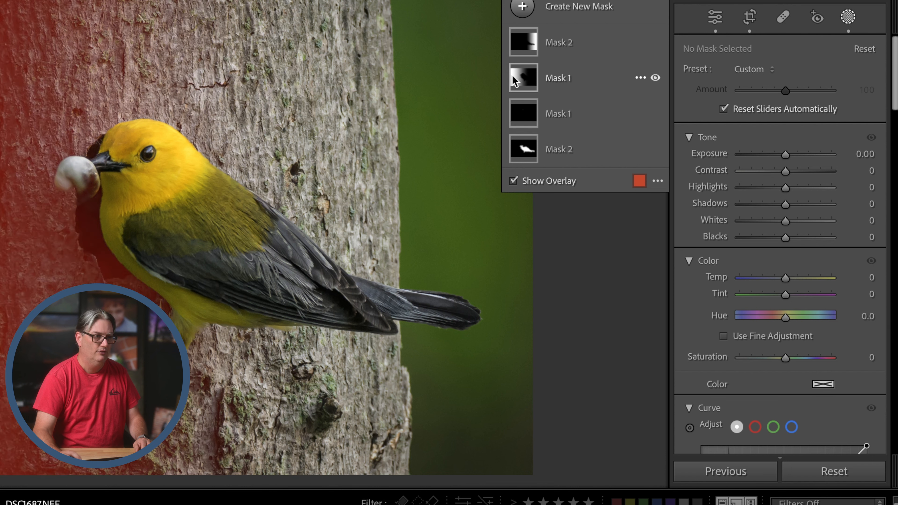
pyautogui.click(594, 82)
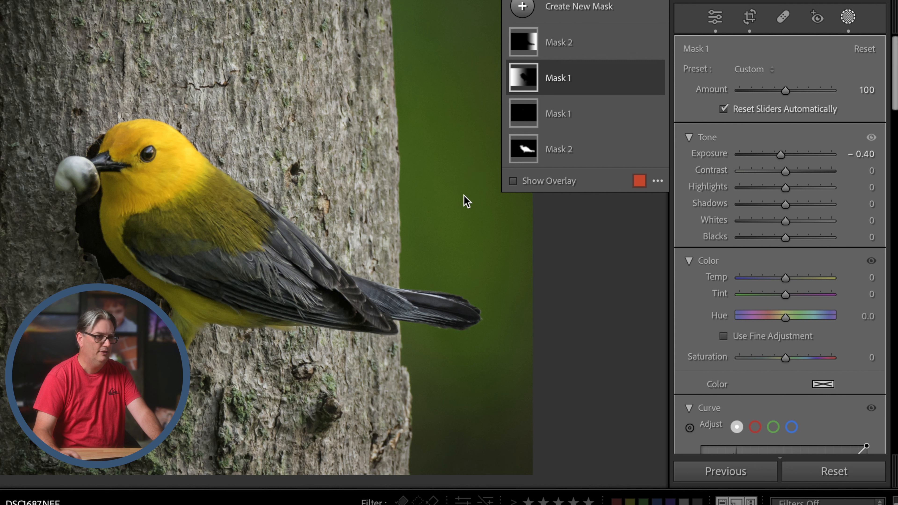
pyautogui.press('o')
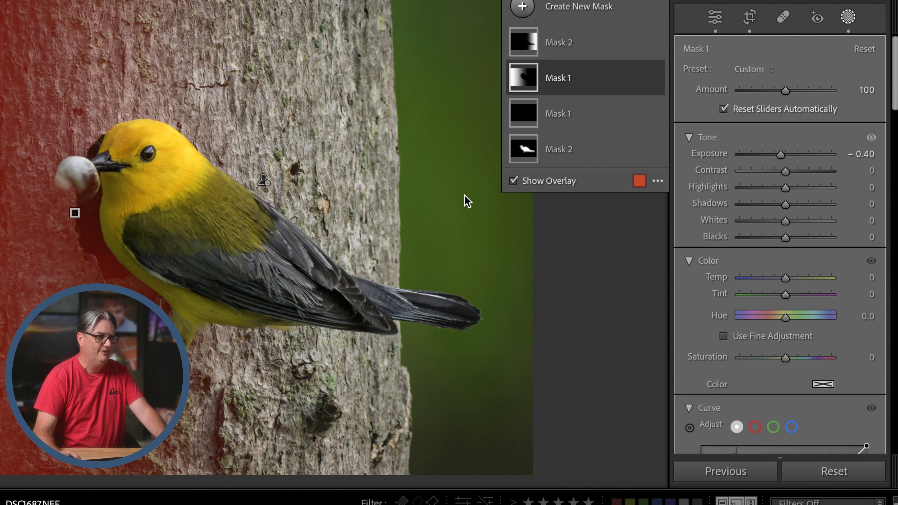
pyautogui.click(74, 213)
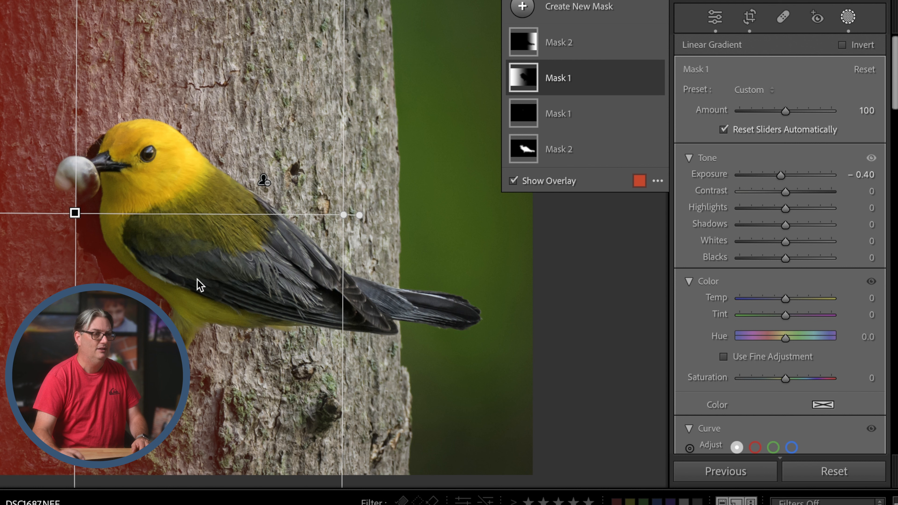
pyautogui.click(602, 85)
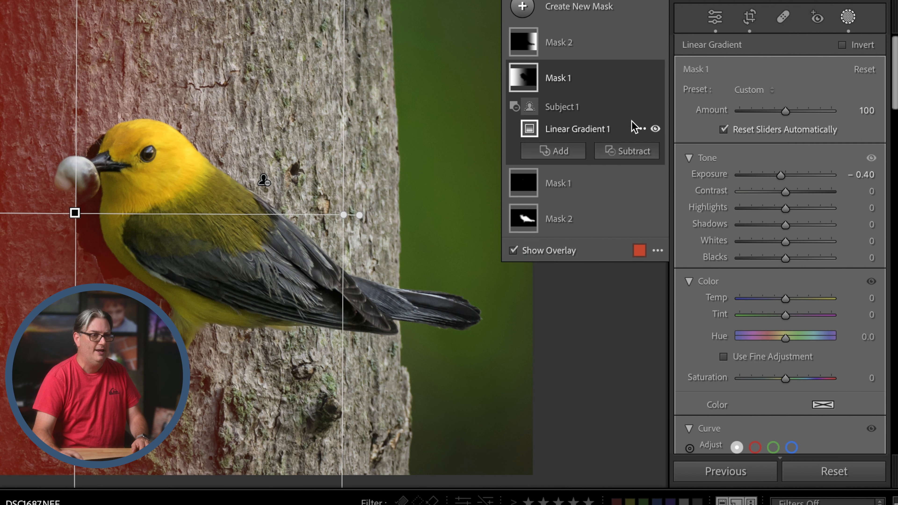
pyautogui.click(631, 150)
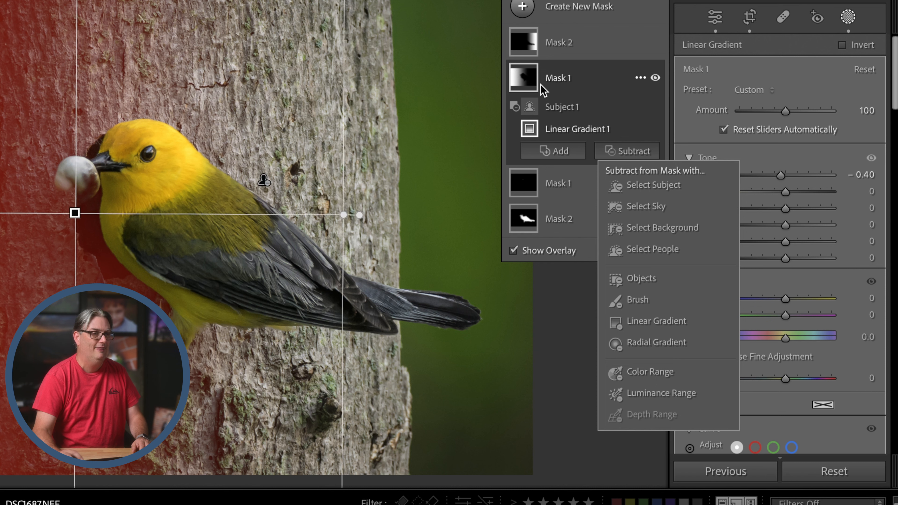
# Step: Compare the overlays and Exposure settings of the two gradient masks, on the green background side and the beak side
pyautogui.click(587, 47)
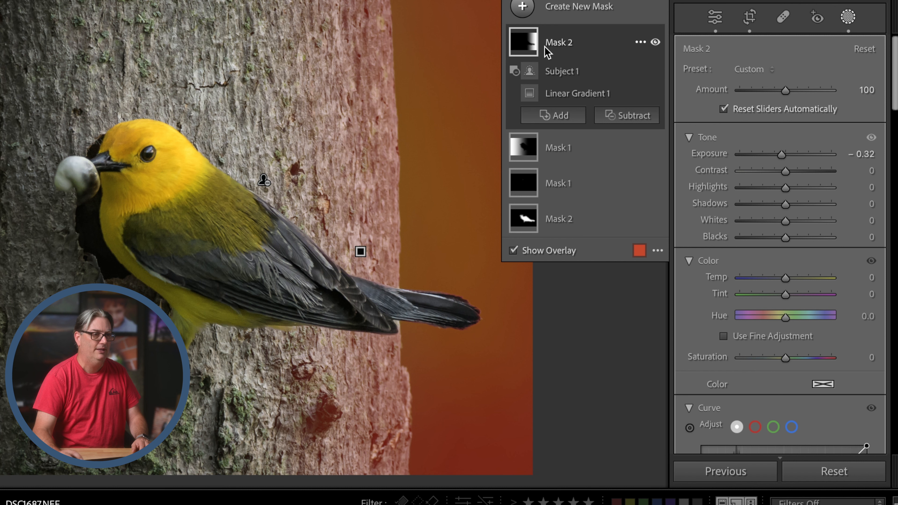
pyautogui.click(607, 146)
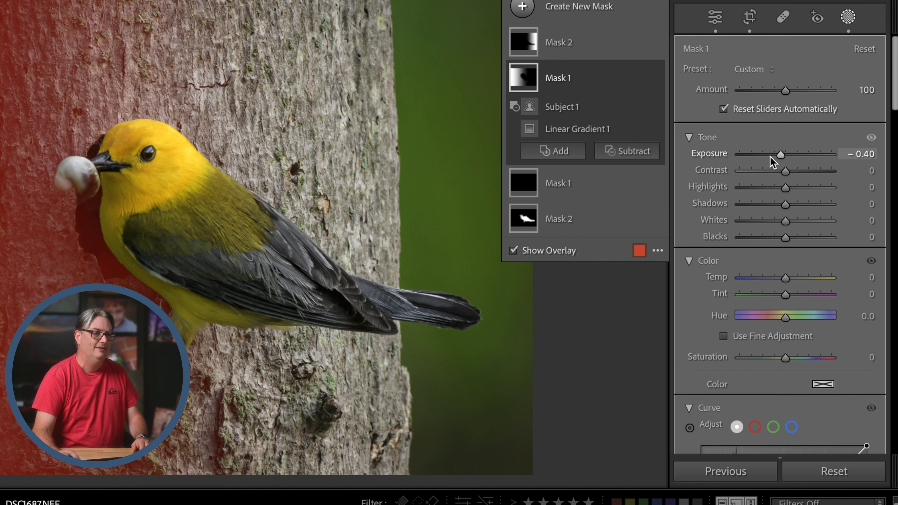
pyautogui.click(606, 43)
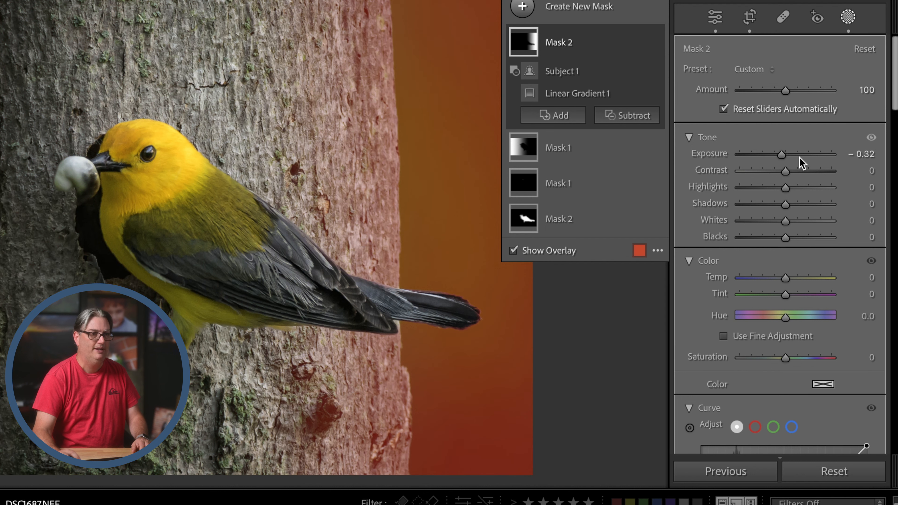
pyautogui.click(848, 17)
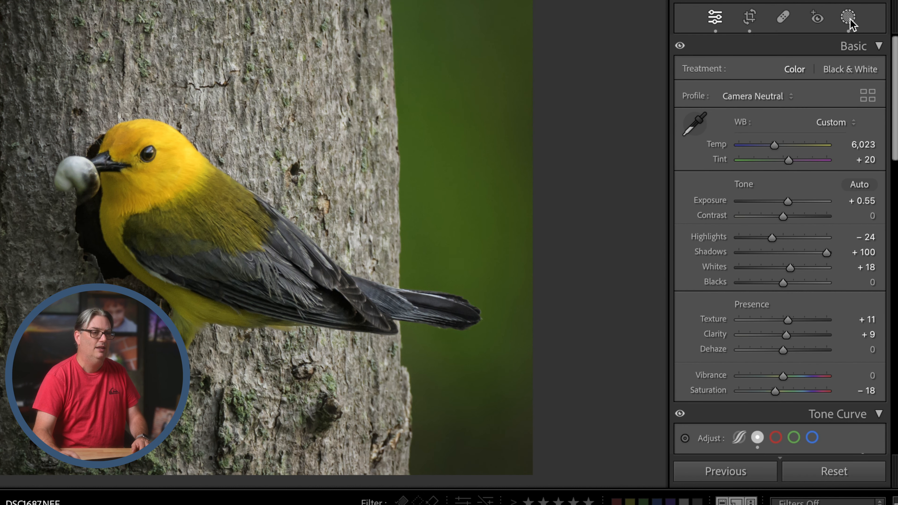
# Step: Toggle all masks off and on together to compare their combined effect, and return to the global adjustments
pyautogui.click(849, 19)
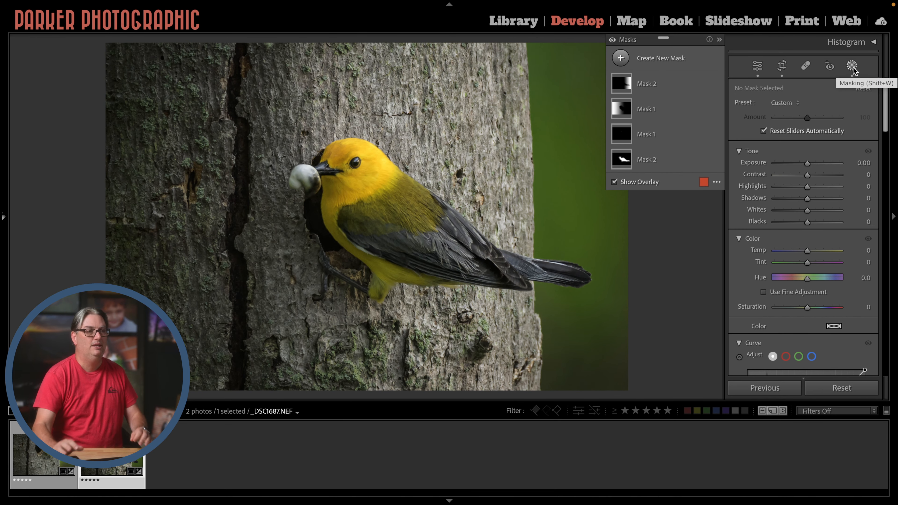
pyautogui.click(613, 41)
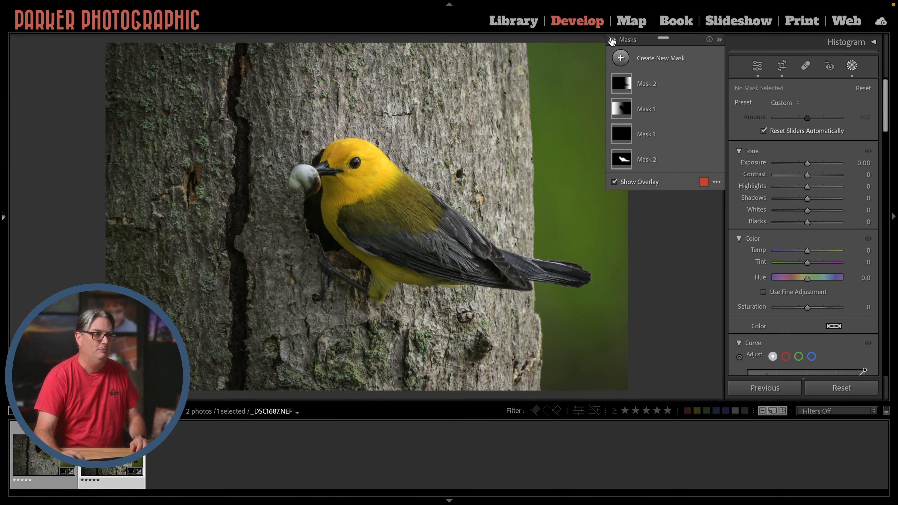
pyautogui.click(612, 40)
pyautogui.click(612, 40)
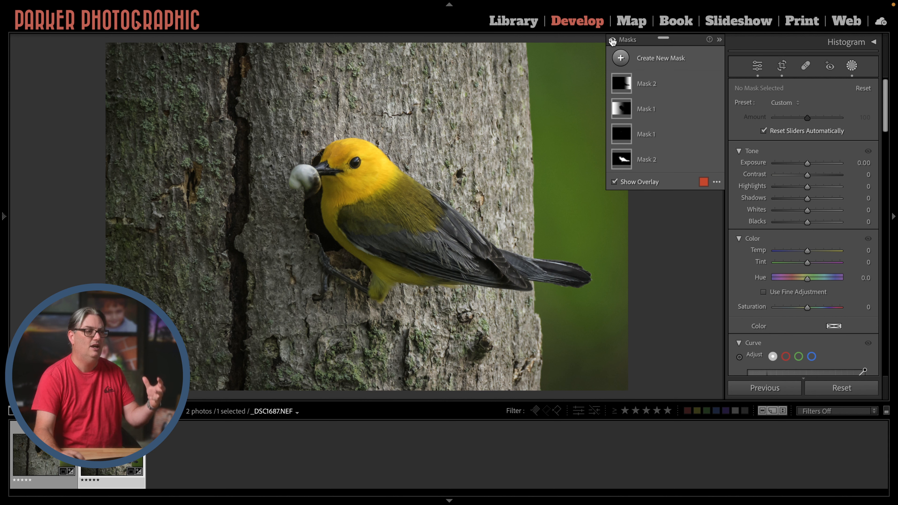
pyautogui.click(612, 40)
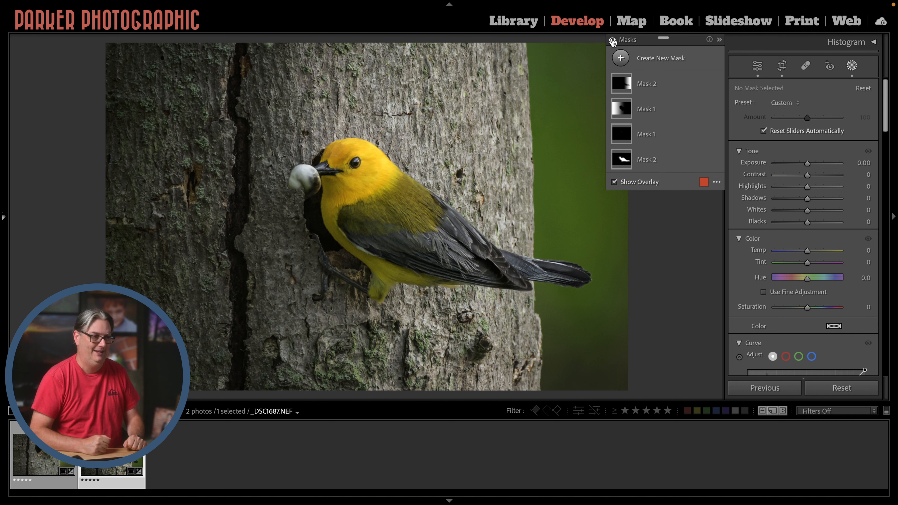
pyautogui.hotkey('shift', 'w')
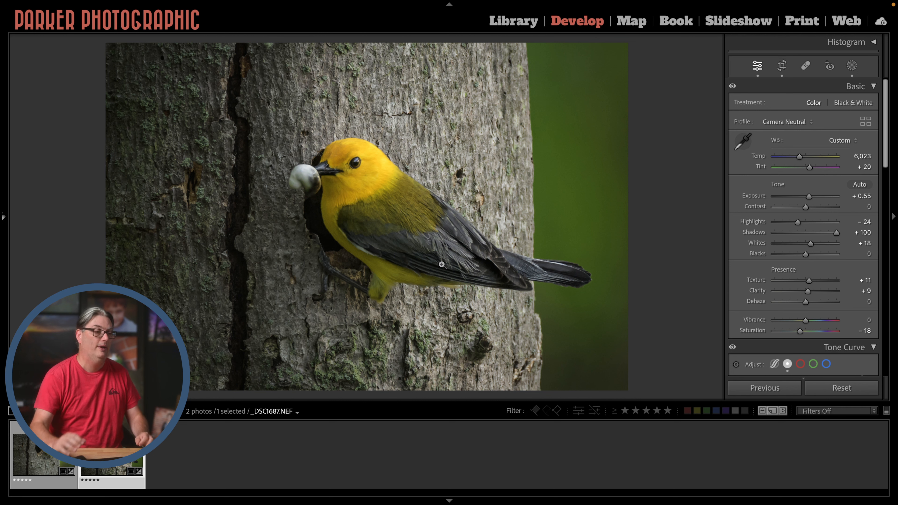
# Step: Switch to Topaz Photo AI and sweep the before/after divider across the bird to compare the Lens Blur sharpening
pyautogui.moveTo(450, 502)
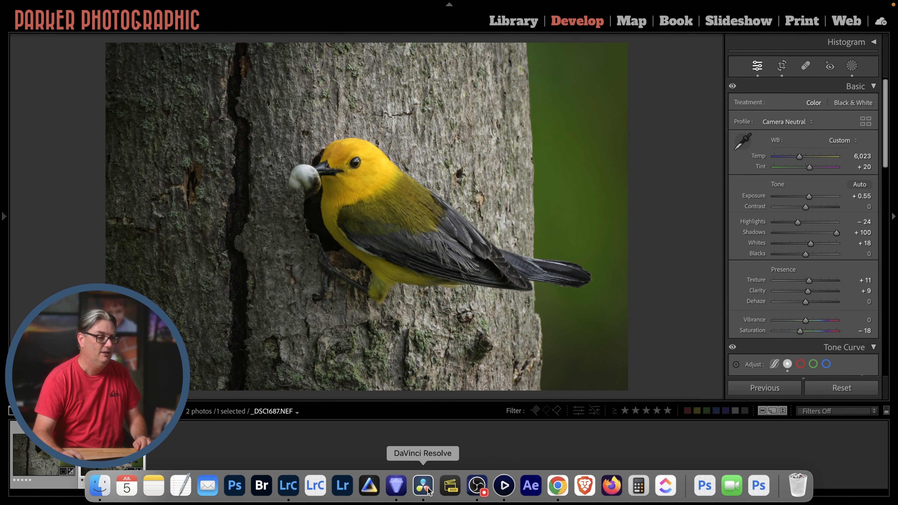
pyautogui.click(396, 487)
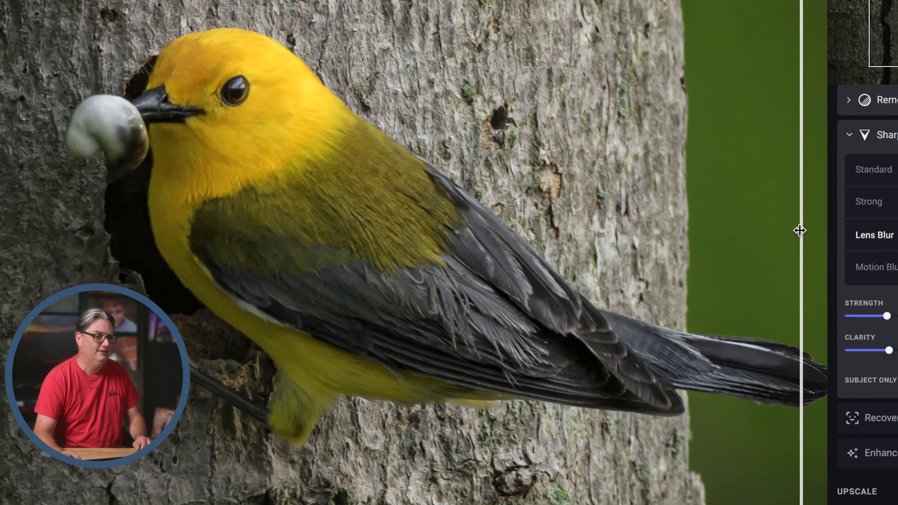
pyautogui.moveTo(708, 236); pyautogui.dragTo(664, 242)
pyautogui.moveTo(772, 236); pyautogui.dragTo(18, 308)
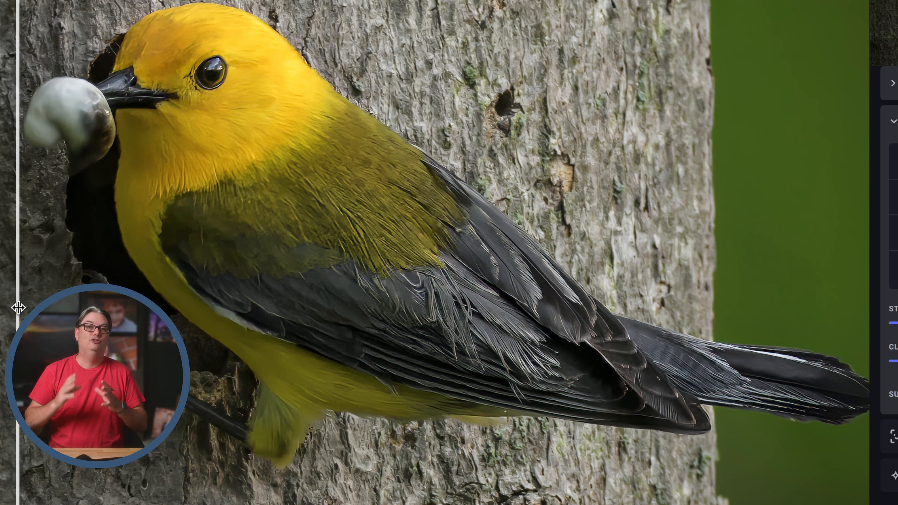